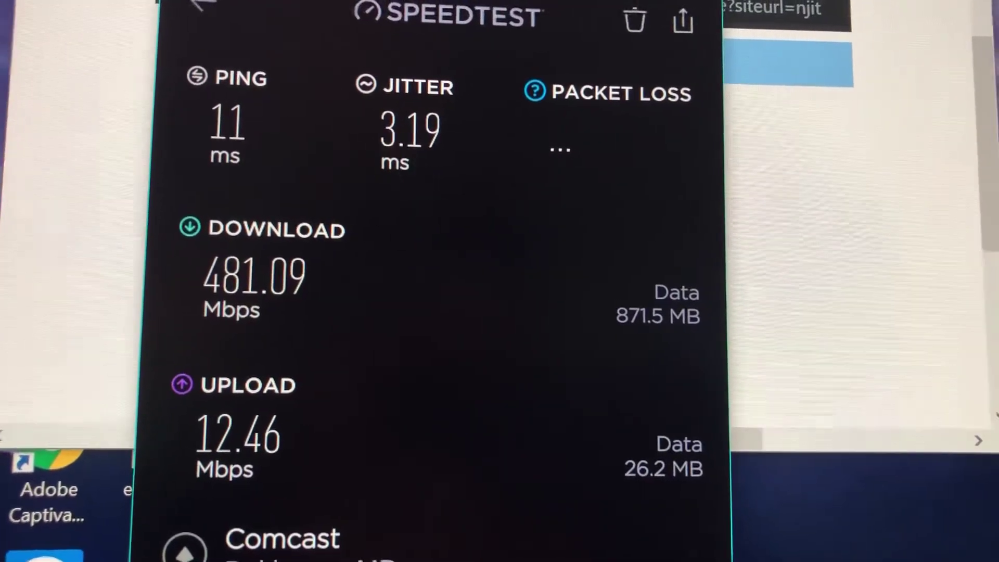
Return to Result History and open the 07.31.19 10:30 AM test (942.26 down, 325.79 up)
{"action": "left_click", "coordinate": [210, 17]}
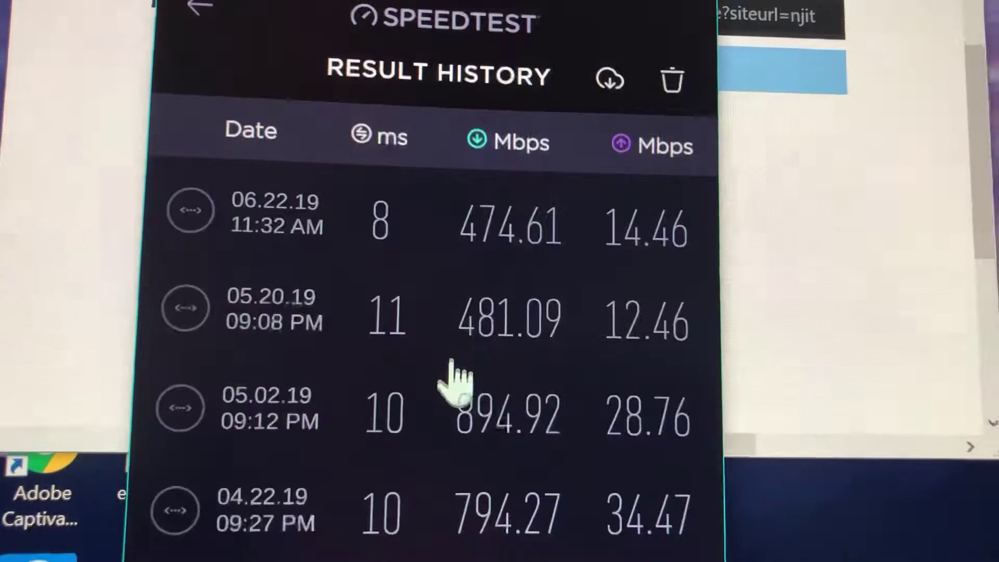
{"action": "scroll", "coordinate": [457, 379], "scroll_direction": "down", "scroll_amount": 3}
{"action": "scroll", "coordinate": [507, 492], "scroll_direction": "down", "scroll_amount": 3}
{"action": "scroll", "coordinate": [507, 492], "scroll_direction": "down", "scroll_amount": 3}
{"action": "scroll", "coordinate": [495, 495], "scroll_direction": "down", "scroll_amount": 5}
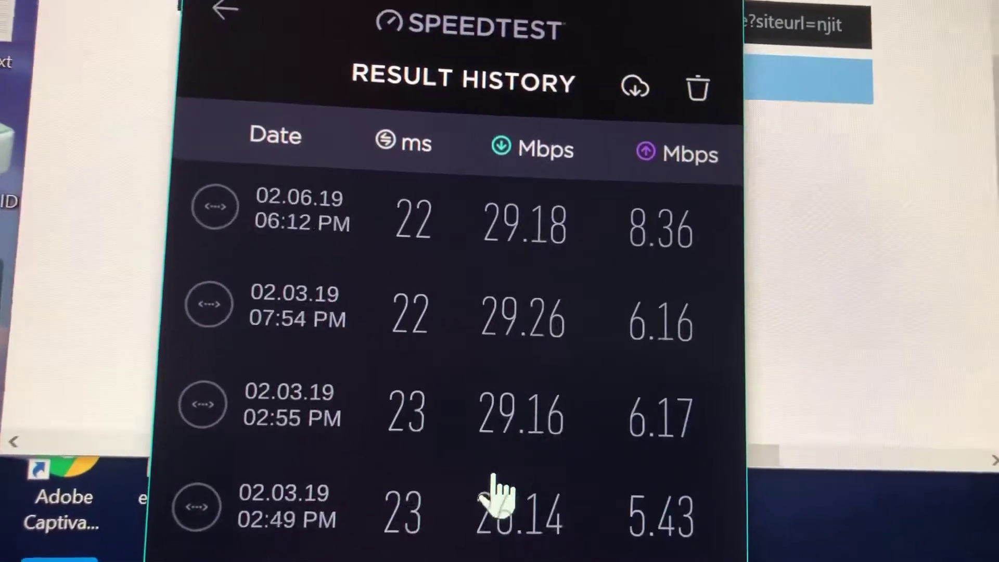
{"action": "scroll", "coordinate": [468, 352], "scroll_direction": "up", "scroll_amount": 5}
{"action": "scroll", "coordinate": [468, 351], "scroll_direction": "up", "scroll_amount": 3}
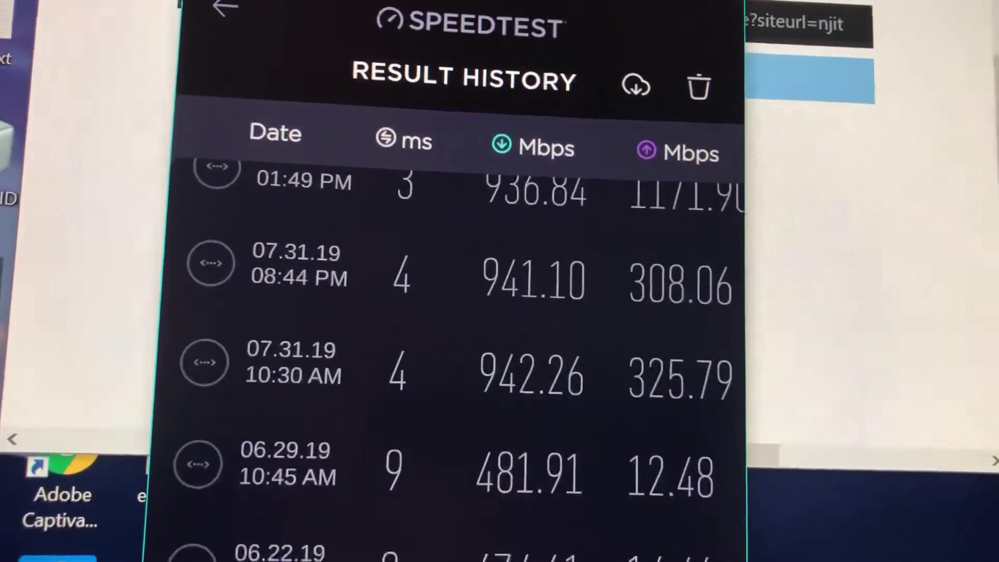
{"action": "left_click", "coordinate": [511, 399]}
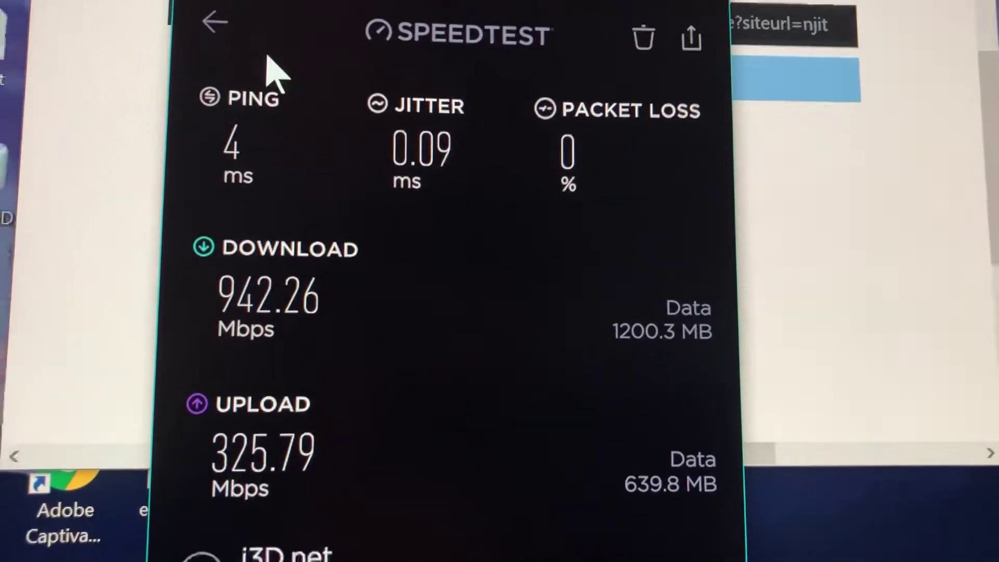
Go back to Result History and open the newest 09.16.19 test result
{"action": "left_click", "coordinate": [208, 22]}
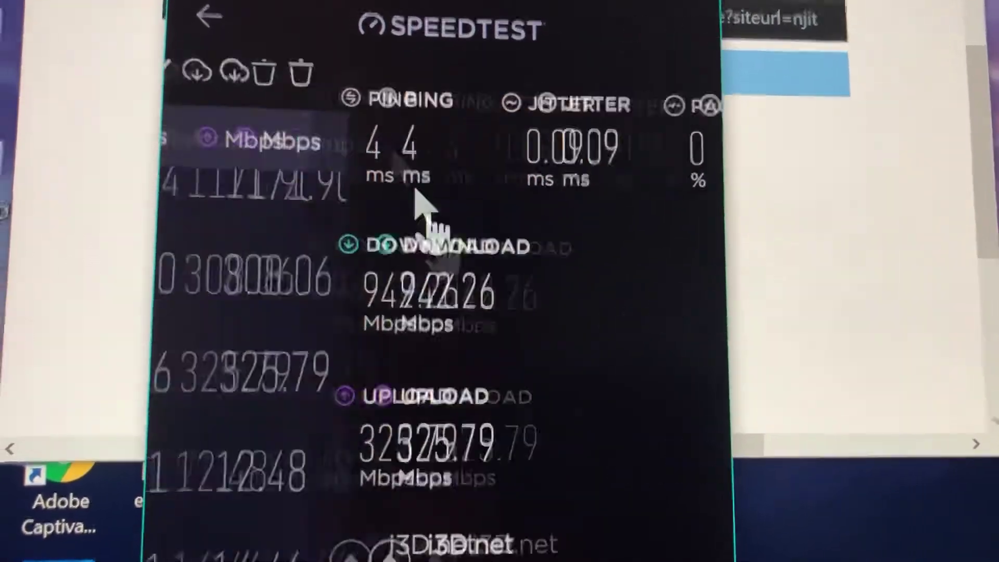
{"action": "scroll", "coordinate": [401, 279], "scroll_direction": "up", "scroll_amount": 5}
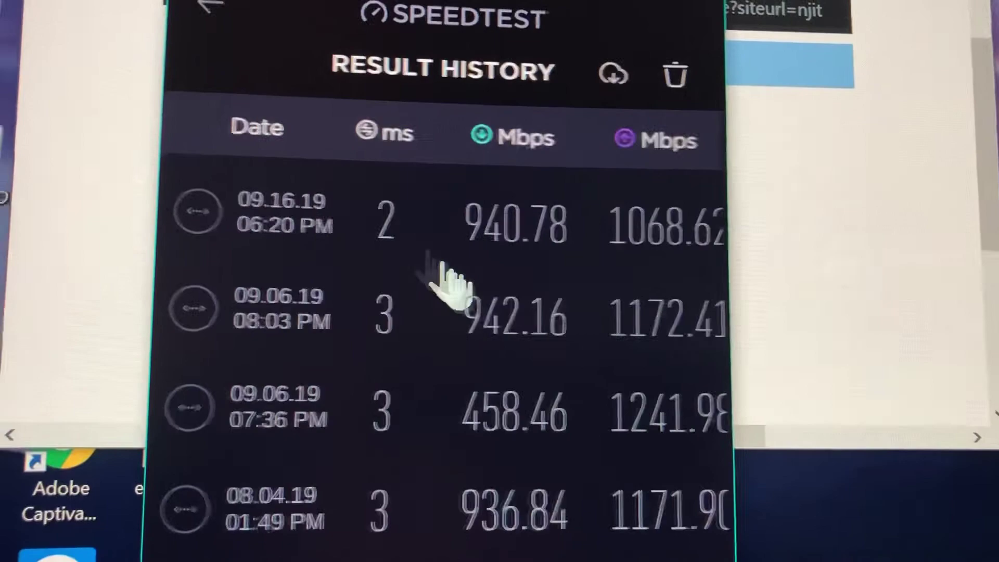
{"action": "left_click", "coordinate": [437, 257]}
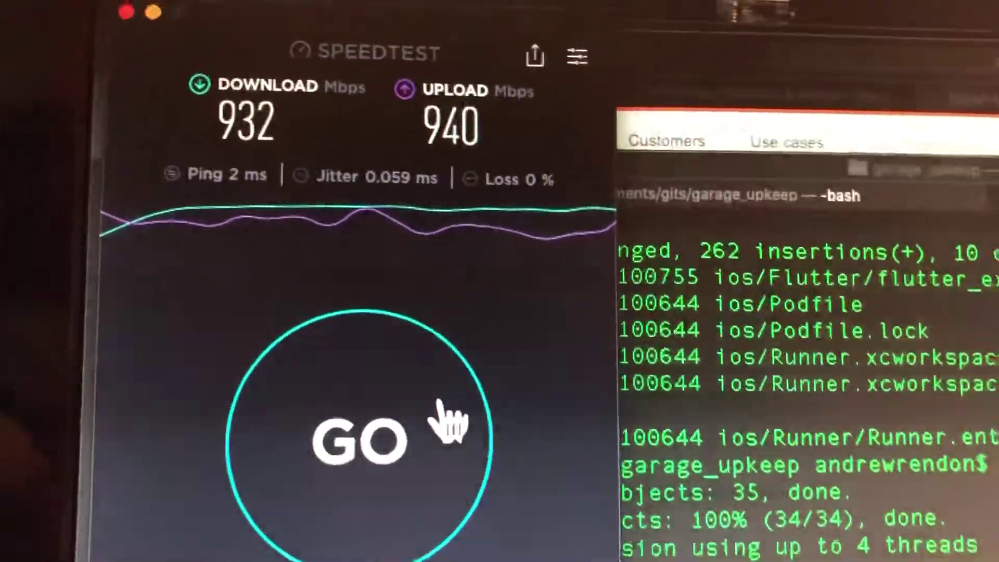
Start a new speed test on the Mac and let it measure ping and jitter
{"action": "left_click", "coordinate": [468, 396]}
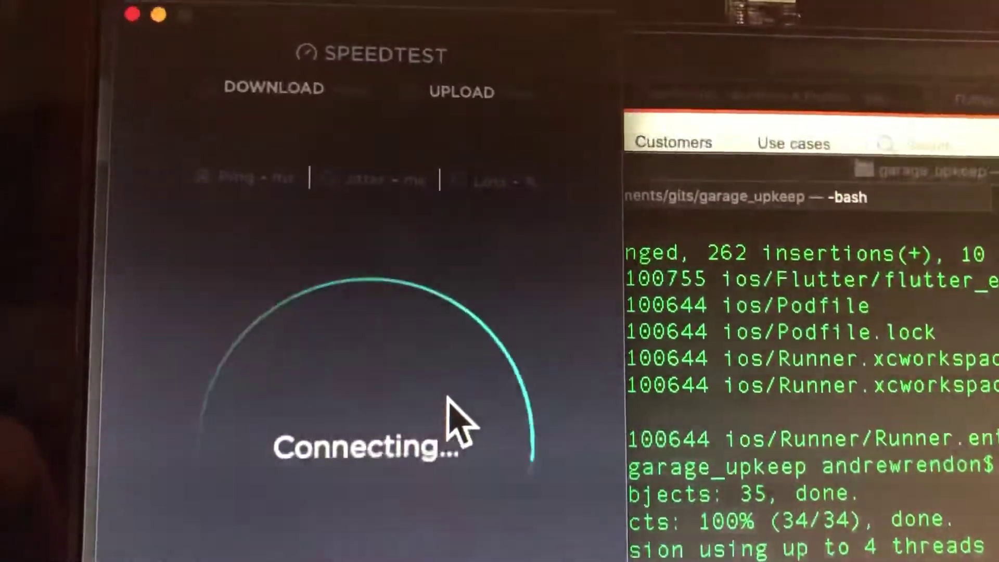